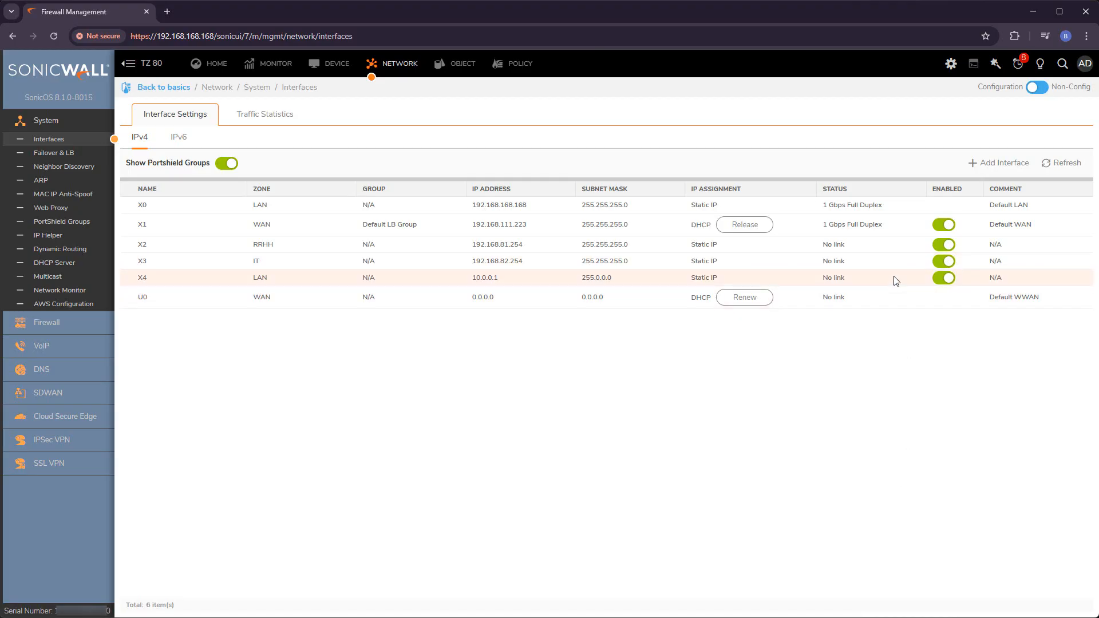
Step: Set the zone of interface X4 to Unassigned, accept the dependency warning and save the change
left_click(914, 279)
left_click(617, 254)
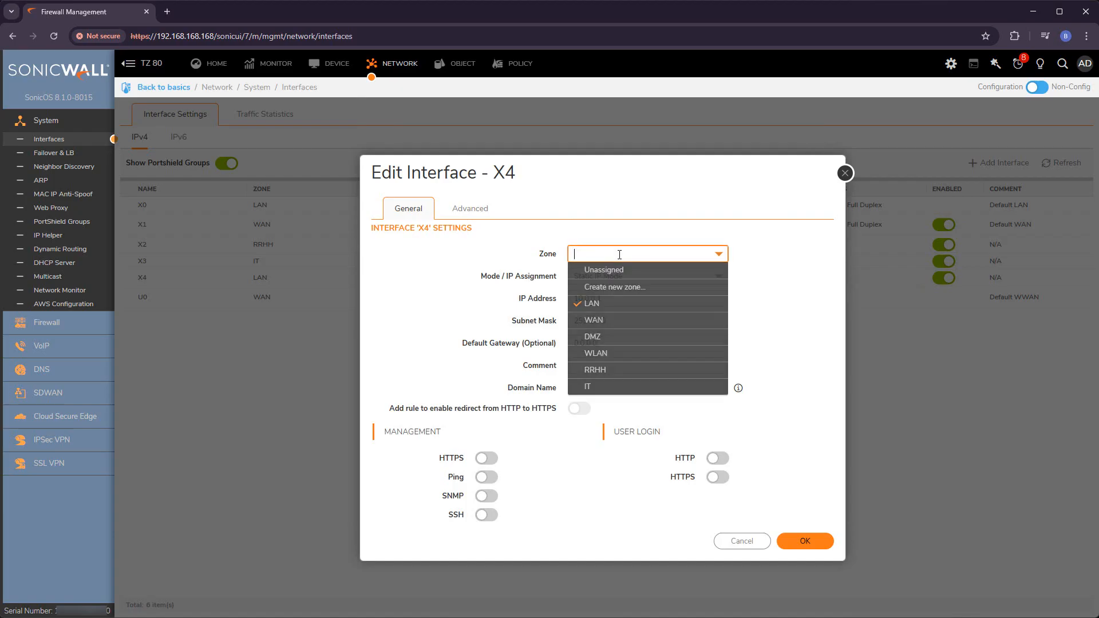
left_click(622, 270)
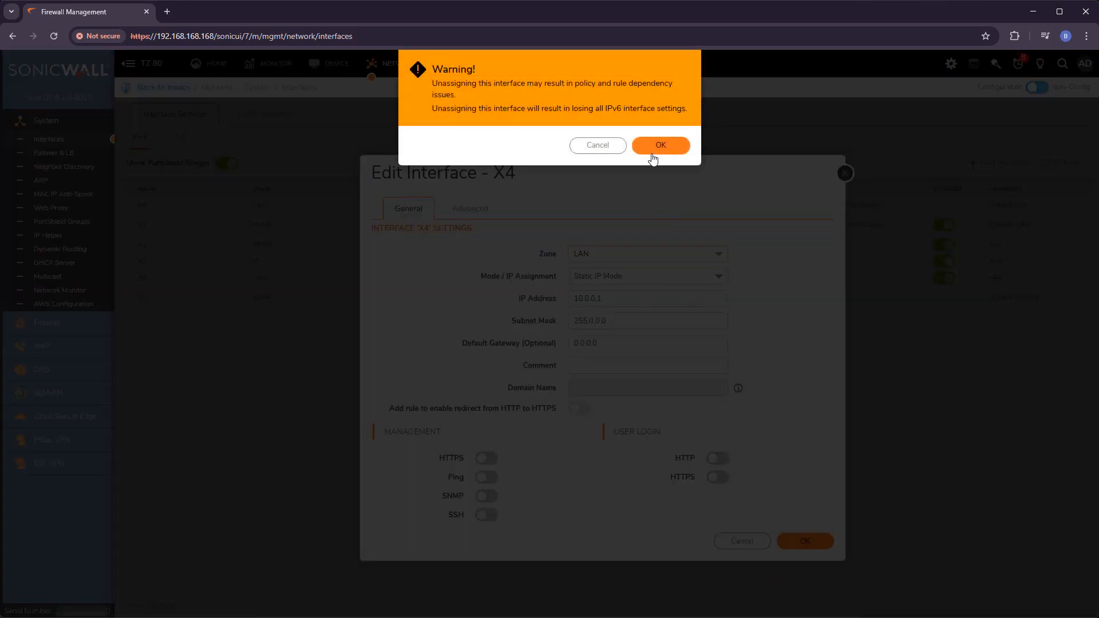
left_click(654, 150)
left_click(793, 423)
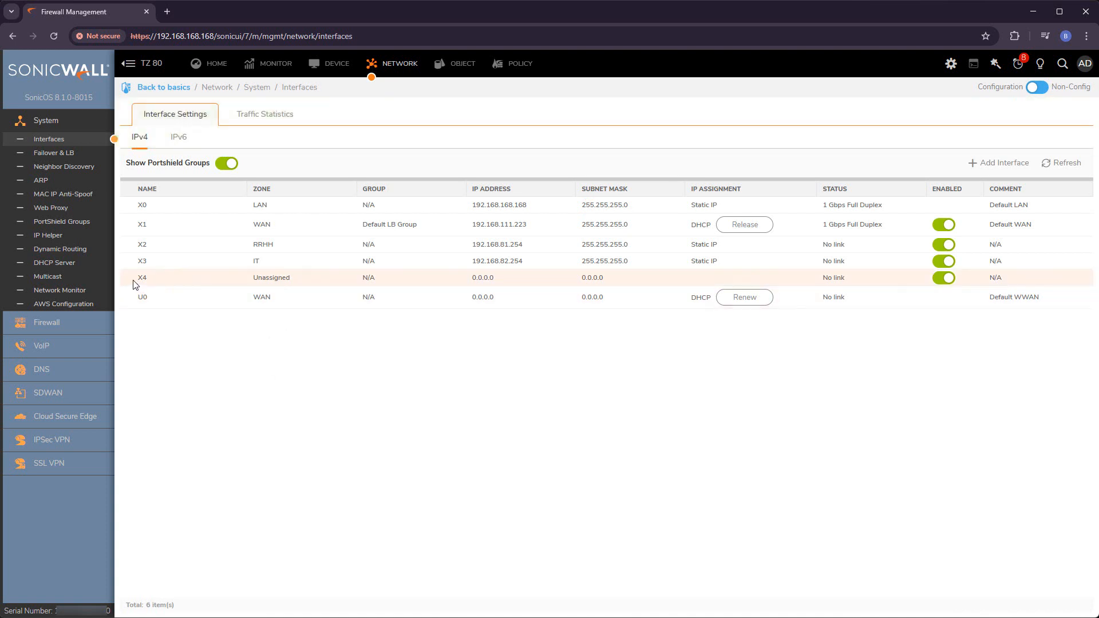
left_click_drag(135, 282, 344, 282)
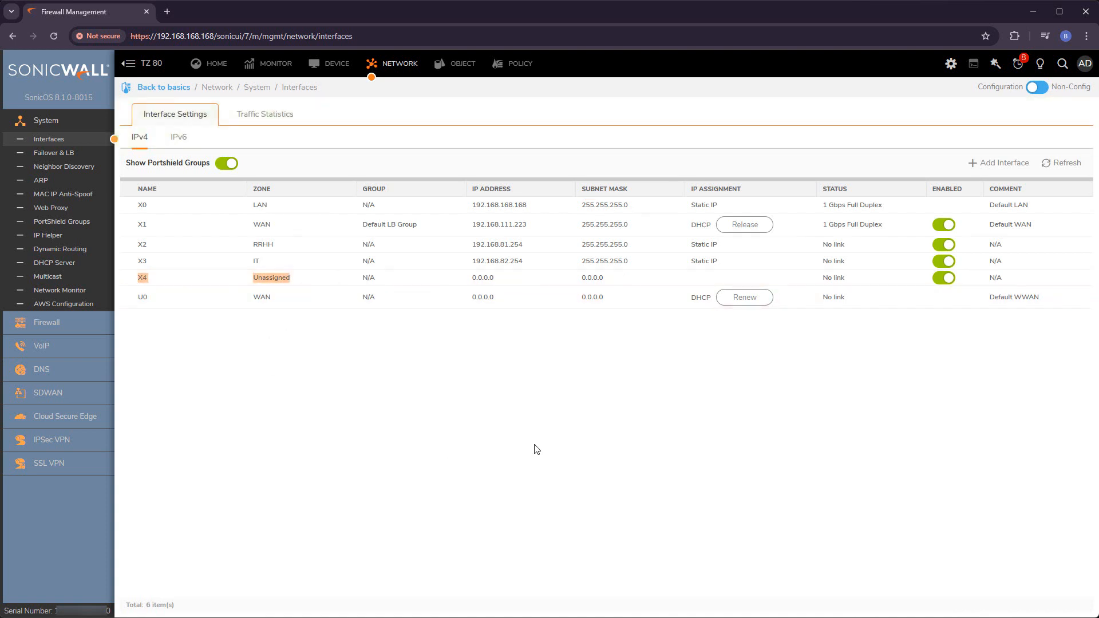
left_click(534, 334)
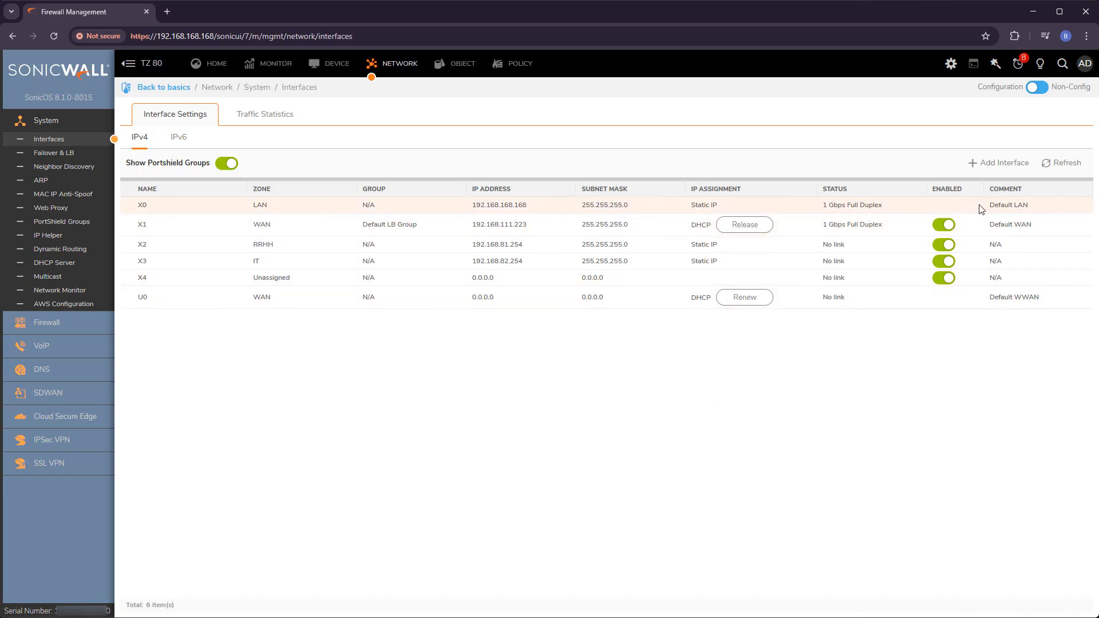
Step: Set up a new virtual interface in zone IT with VLAN tag 10, parent interface X4 and static IP address 192.168.10.254
left_click(997, 166)
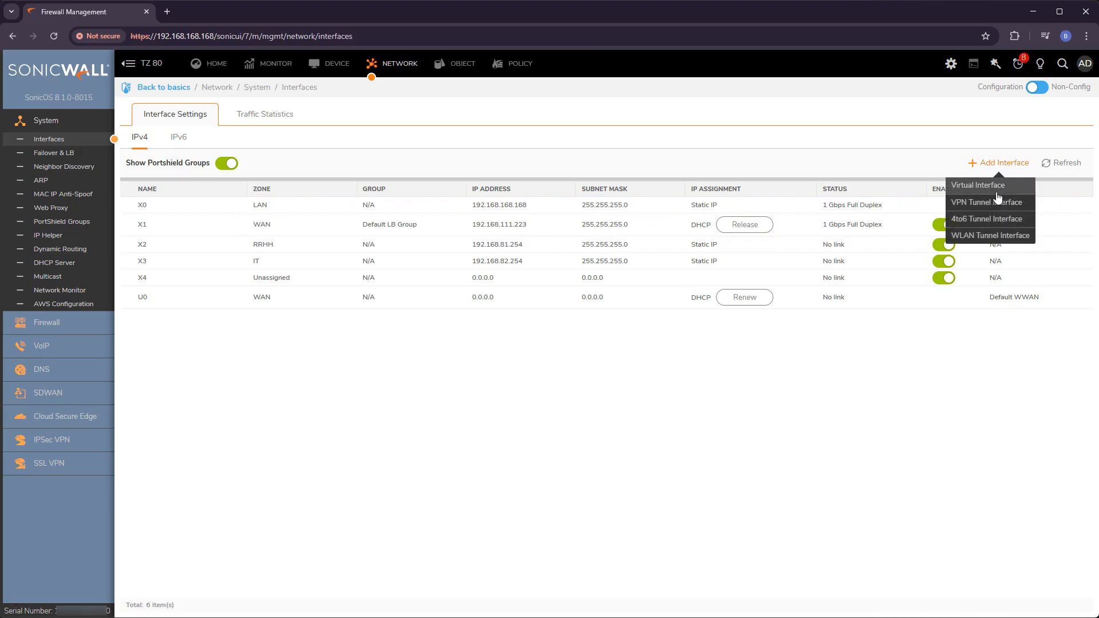
left_click(996, 186)
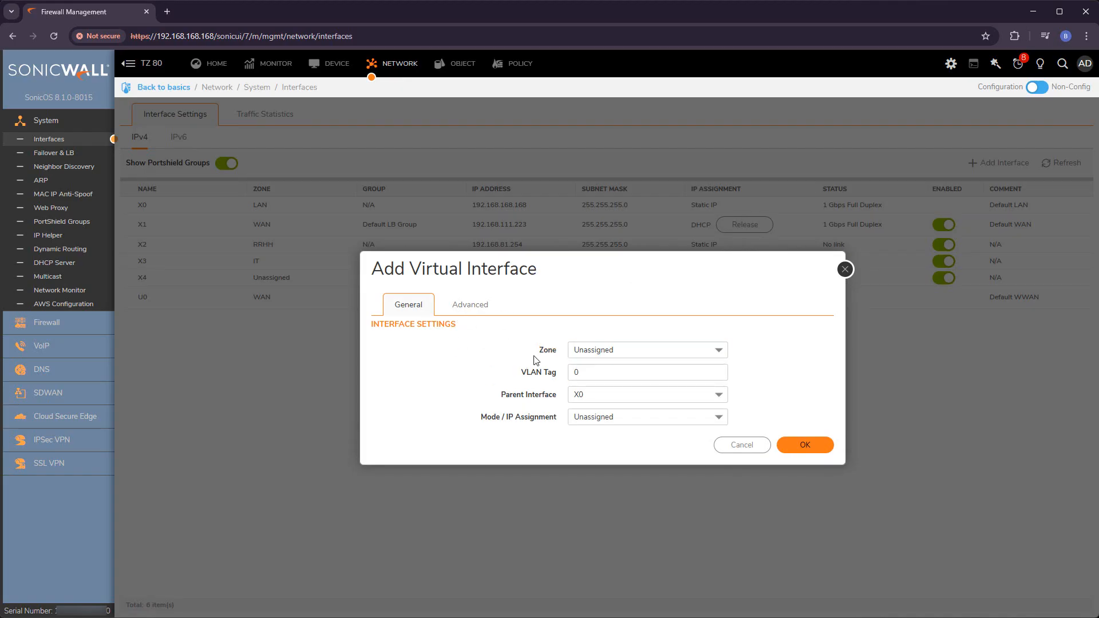
left_click(679, 354)
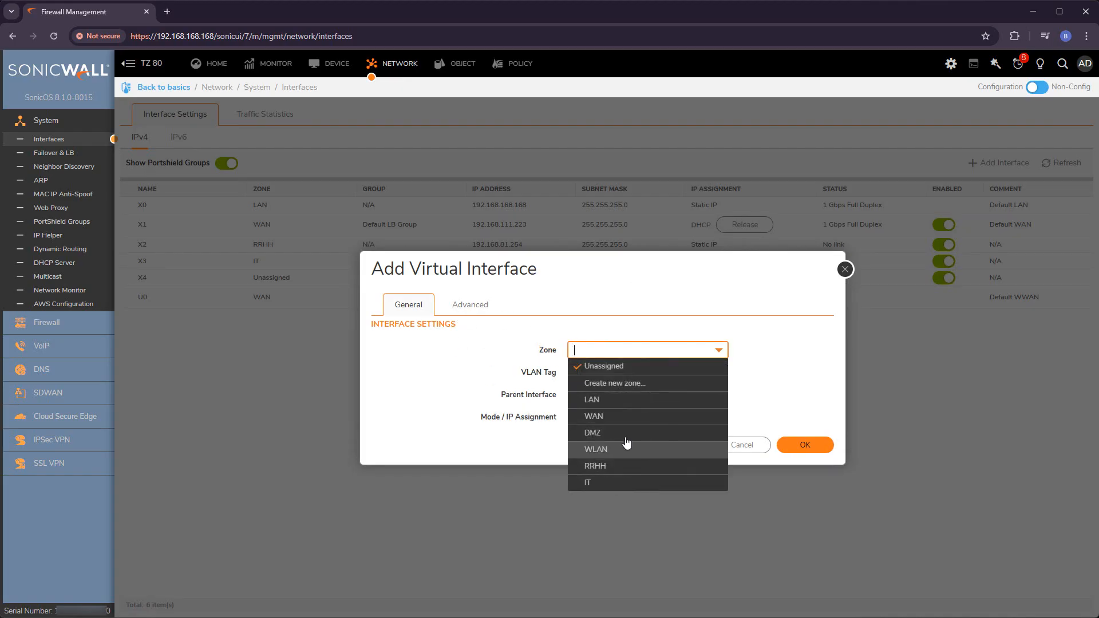
left_click(615, 483)
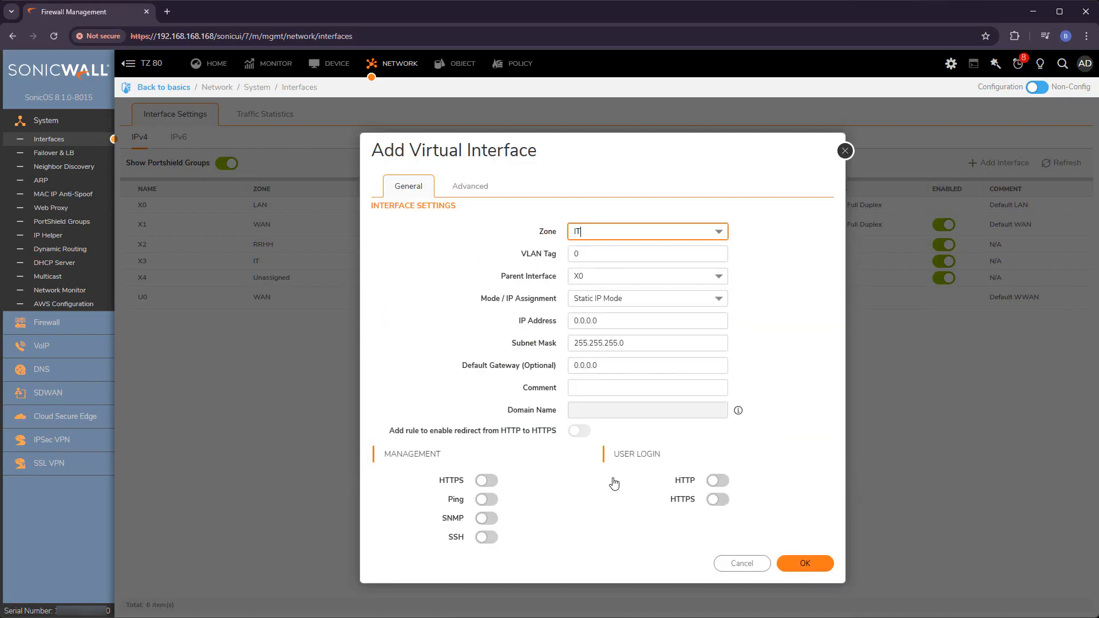
left_click(525, 256)
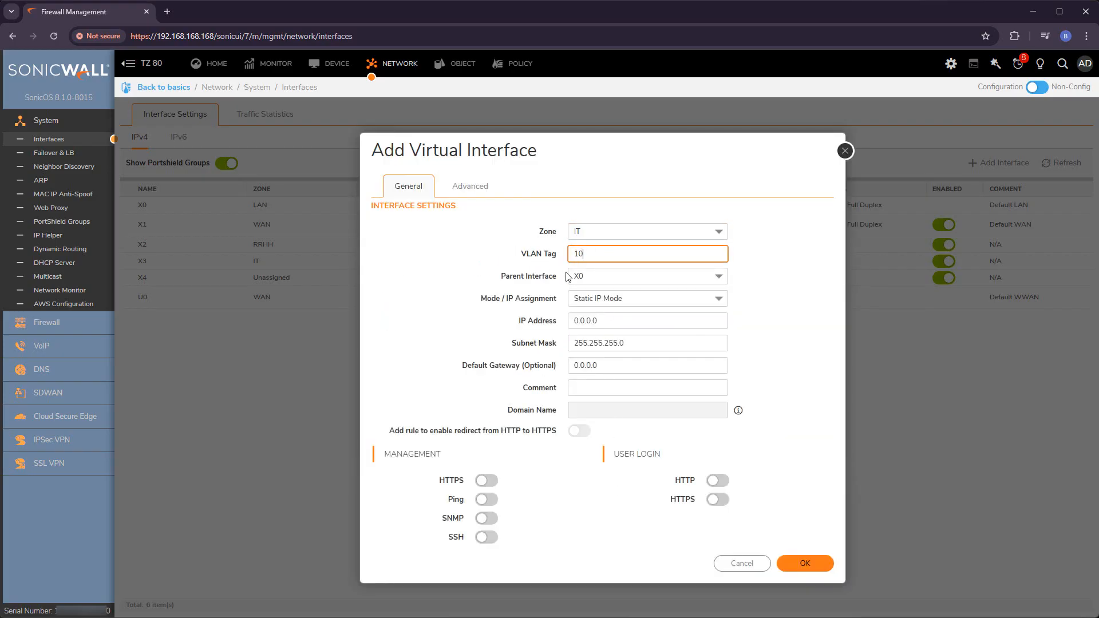
type("10")
left_click(560, 281)
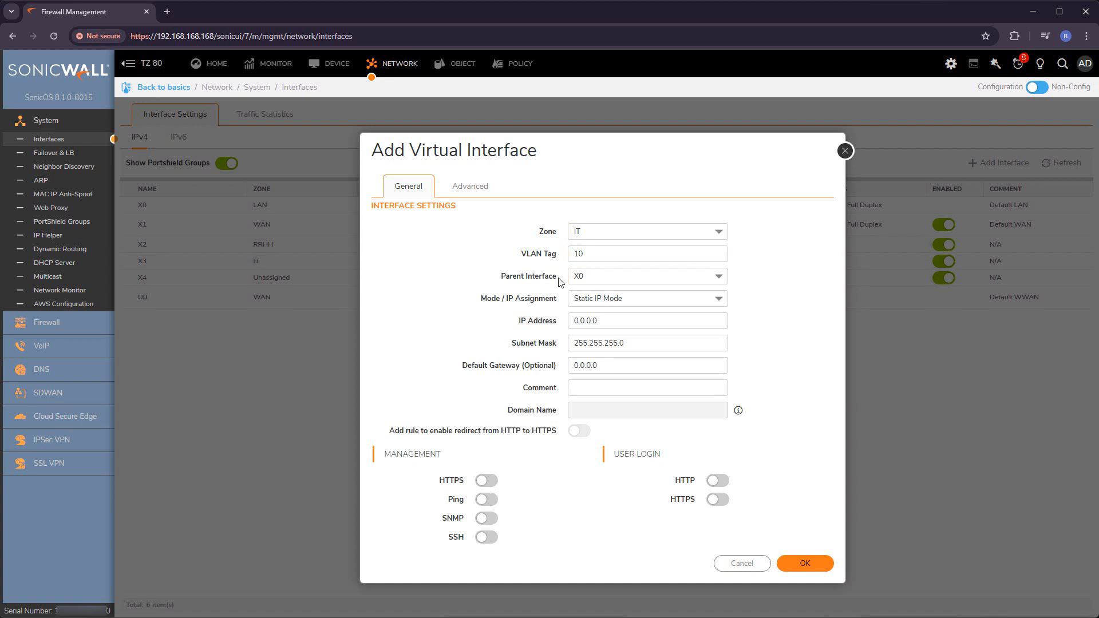
left_click(646, 277)
left_click(601, 359)
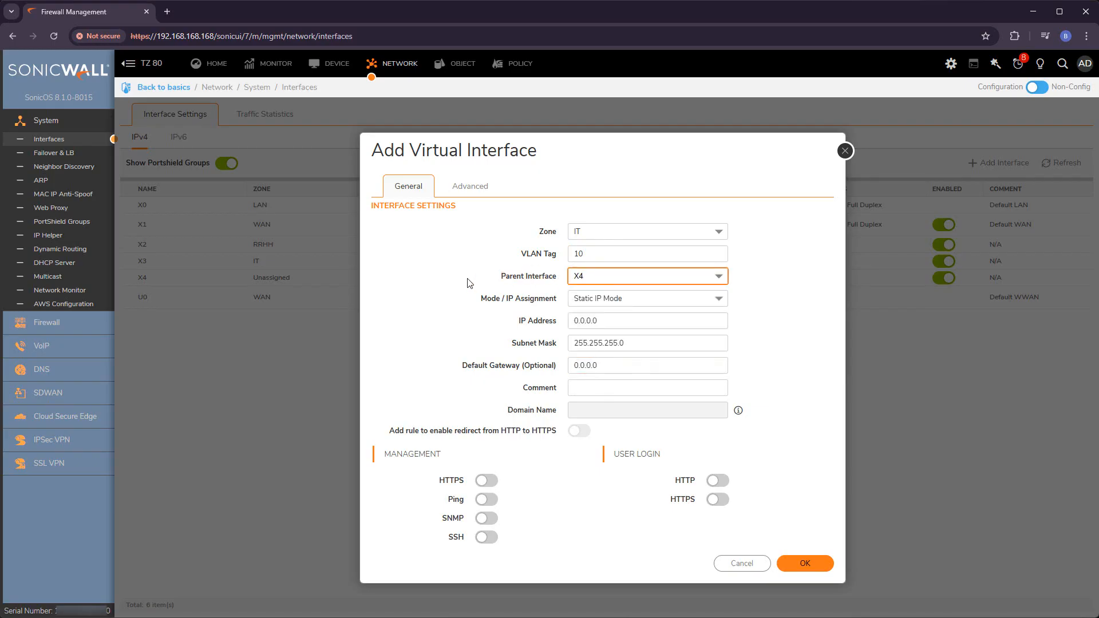
left_click(649, 321)
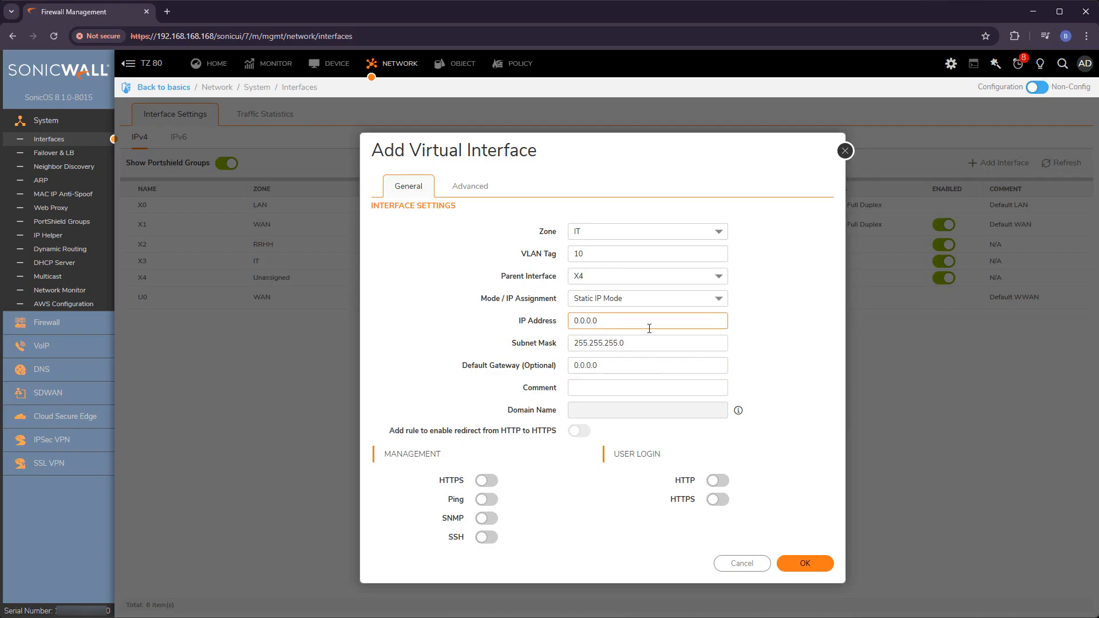
type("192.168.10.254")
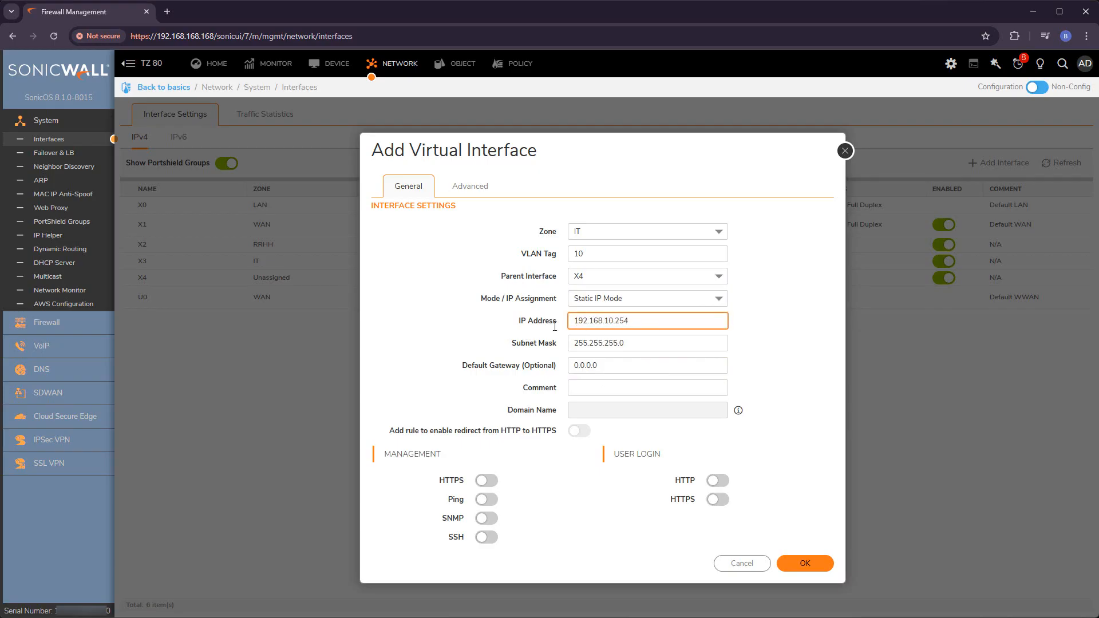
Step: Enable HTTPS, SSH and ping management for the VLAN 10 interface, toggle the HTTP-to-HTTPS redirect rule and save the interface
left_click(486, 480)
left_click(487, 537)
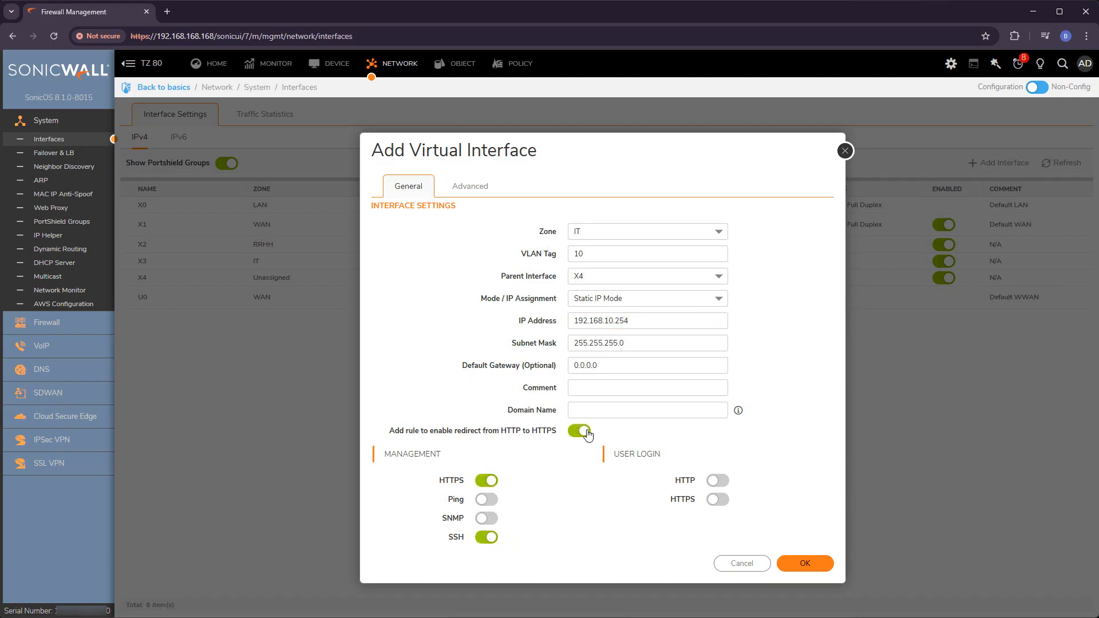
left_click(581, 431)
left_click(487, 499)
left_click(807, 565)
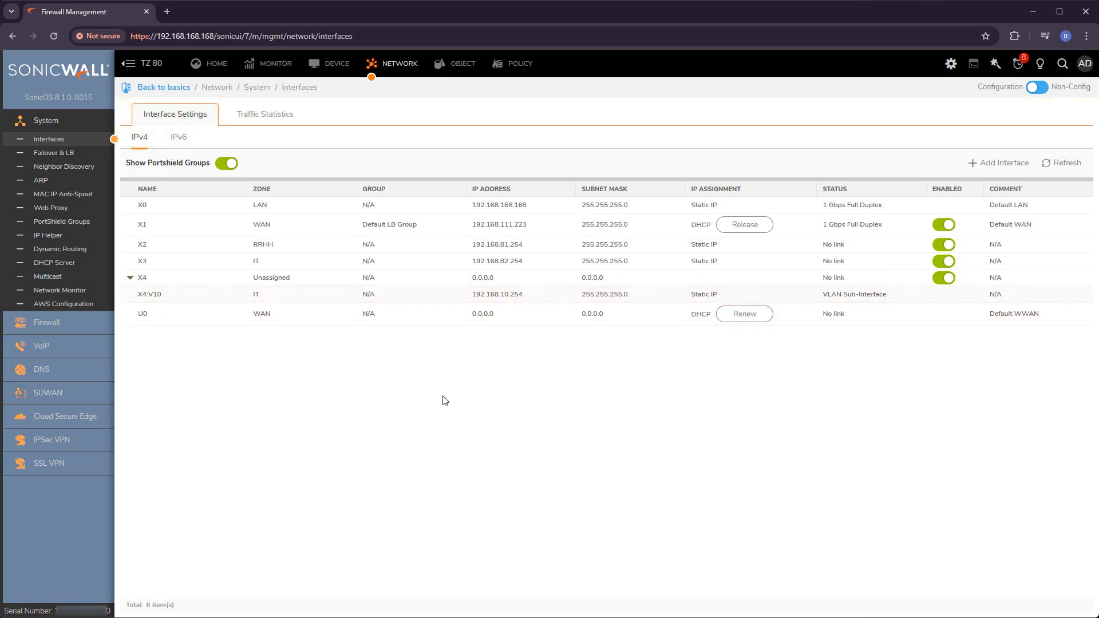
Step: Set up another virtual interface in zone RRHH with VLAN tag 20, parent interface X4 and static IP address 192.168.20.254
left_click(997, 164)
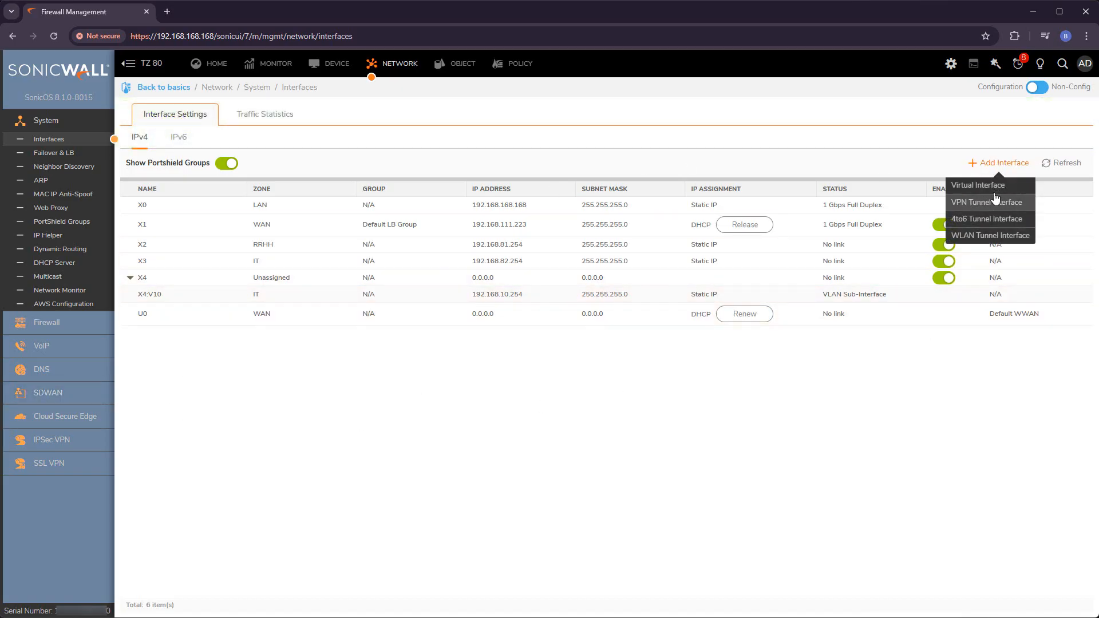
left_click(1001, 181)
left_click(633, 350)
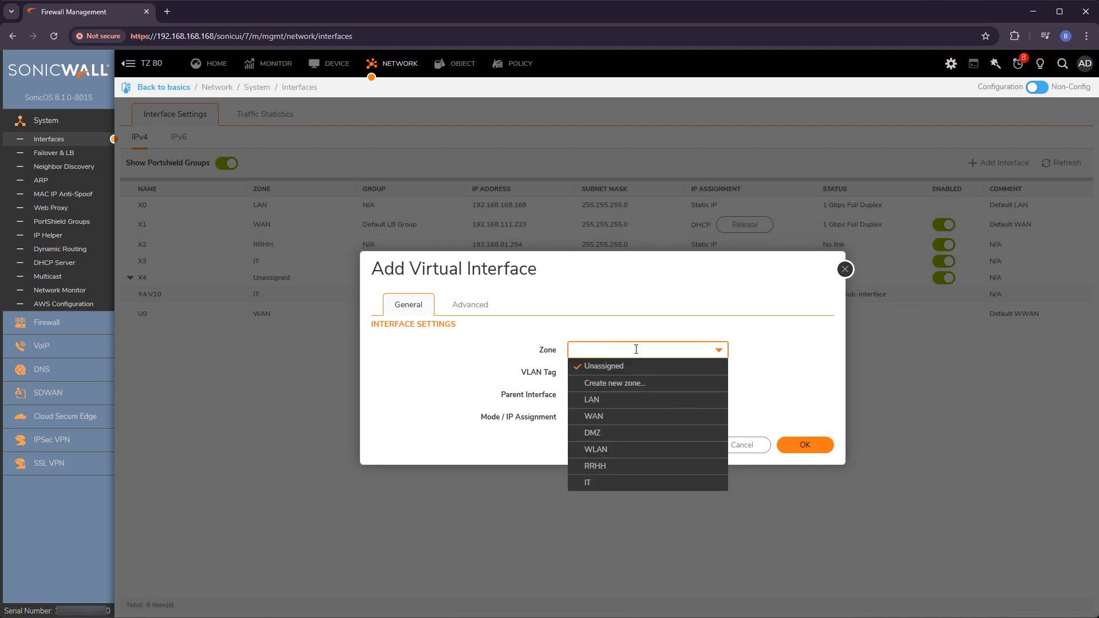
left_click(614, 457)
left_click(596, 253)
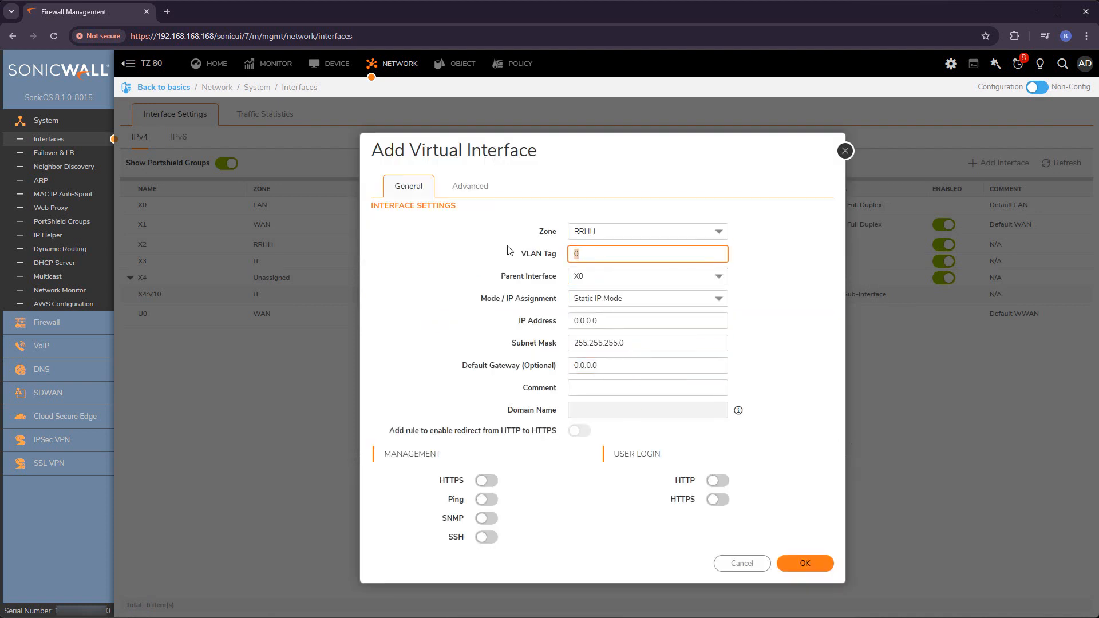
type("20")
left_click(589, 276)
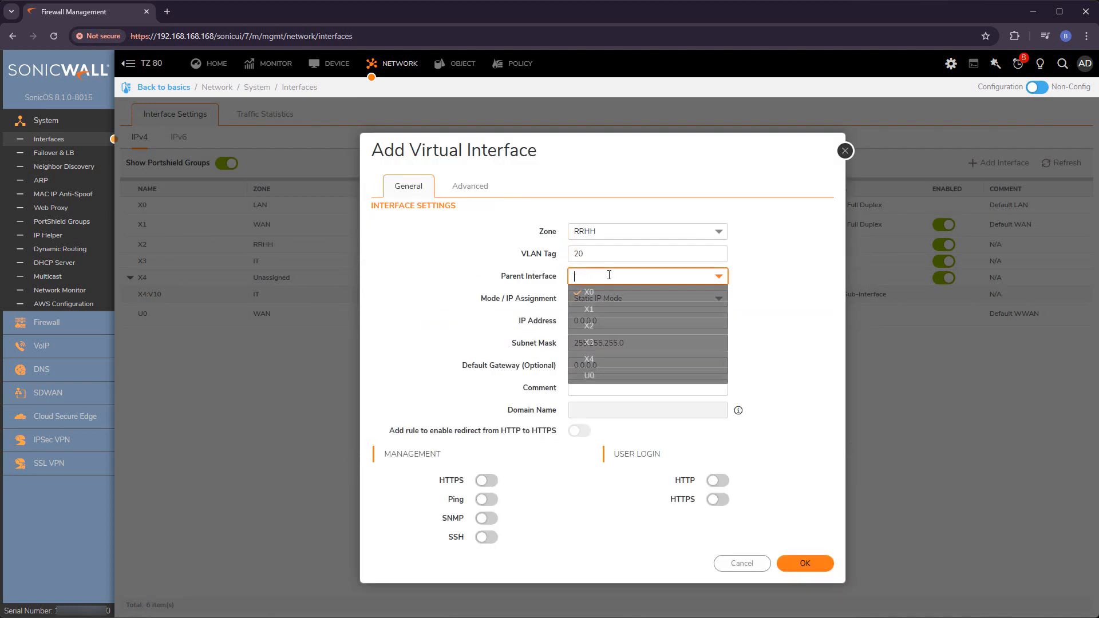
left_click(594, 363)
left_click(626, 321)
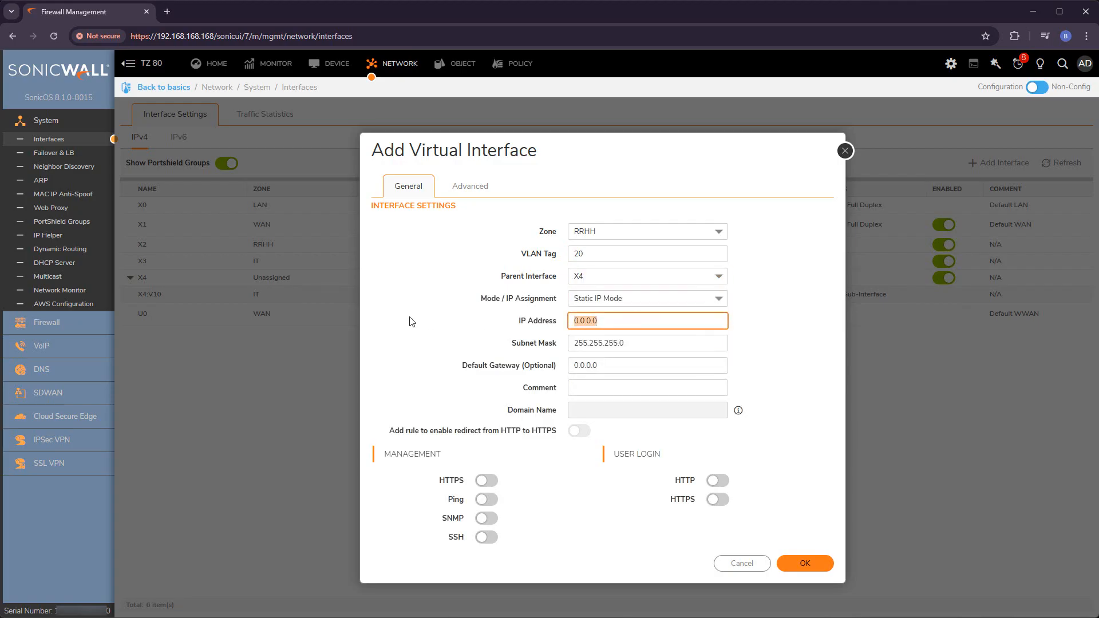
type("192.168.10.2542")
Step: Enable only ping management for the VLAN 20 interface and save it
left_click(487, 500)
left_click(632, 372)
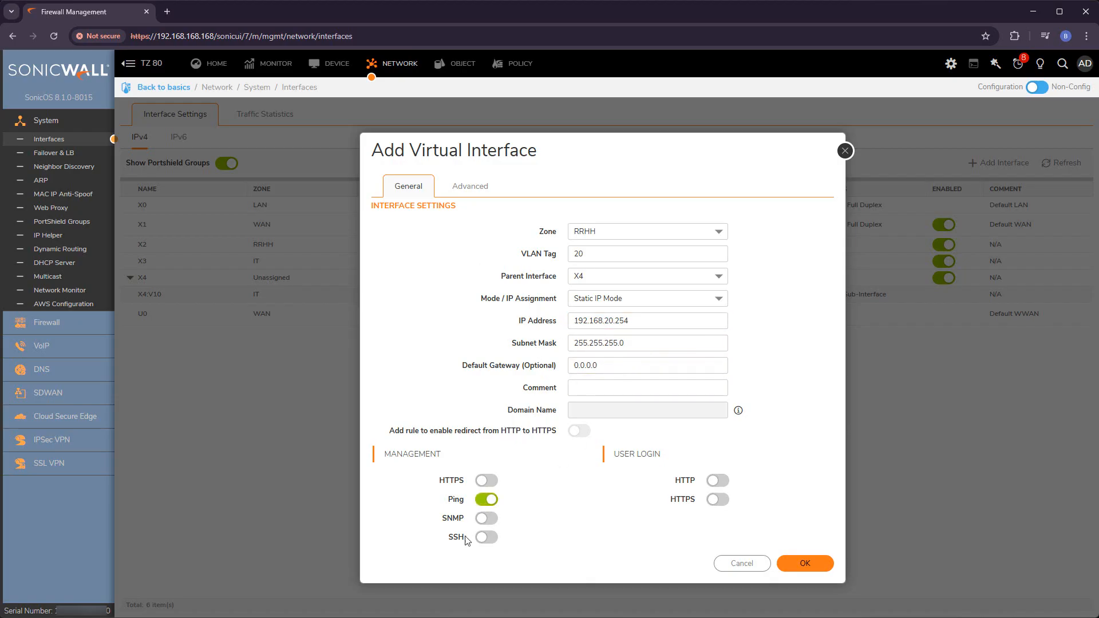
left_click(805, 563)
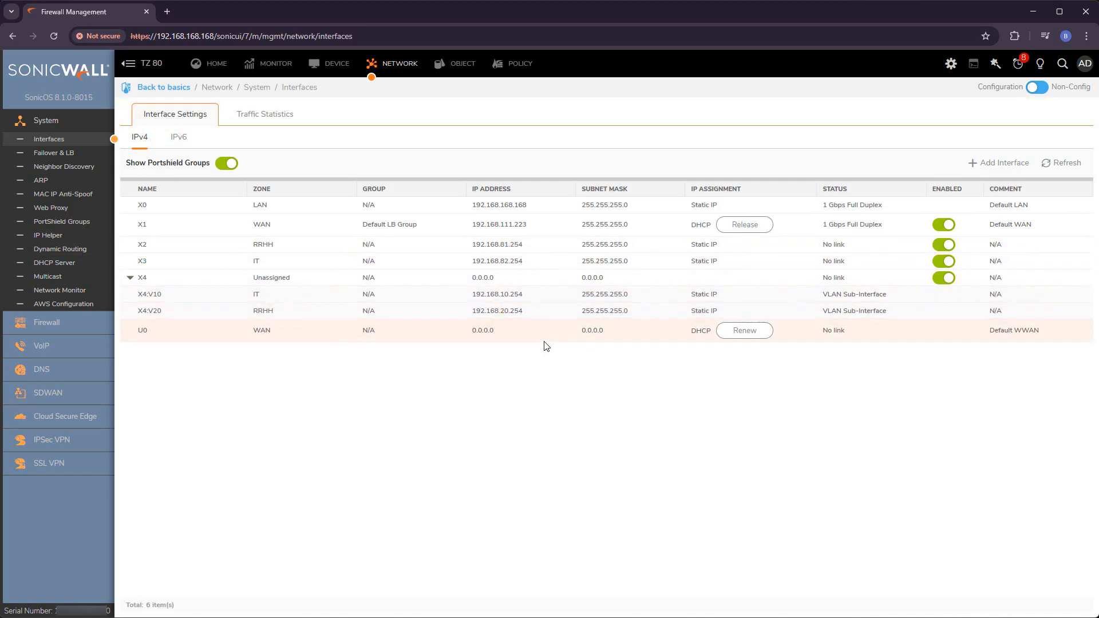
left_click_drag(525, 295, 472, 296)
left_click(522, 331)
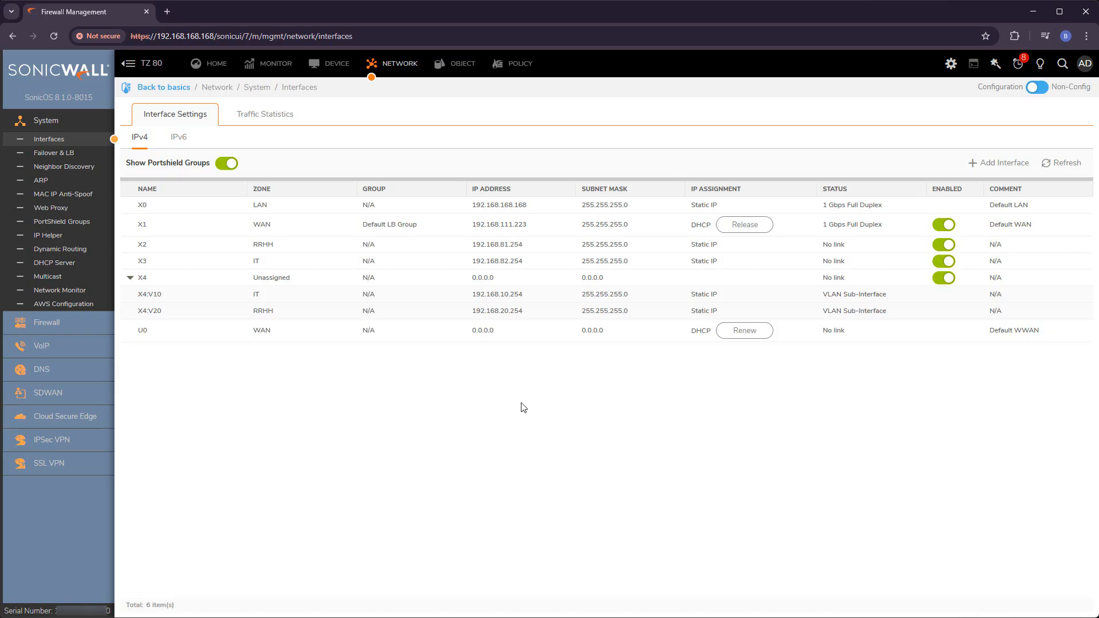
Step: Start a new dynamic DHCP server lease scope and pre-populate its settings from interface X4:V10
left_click(54, 263)
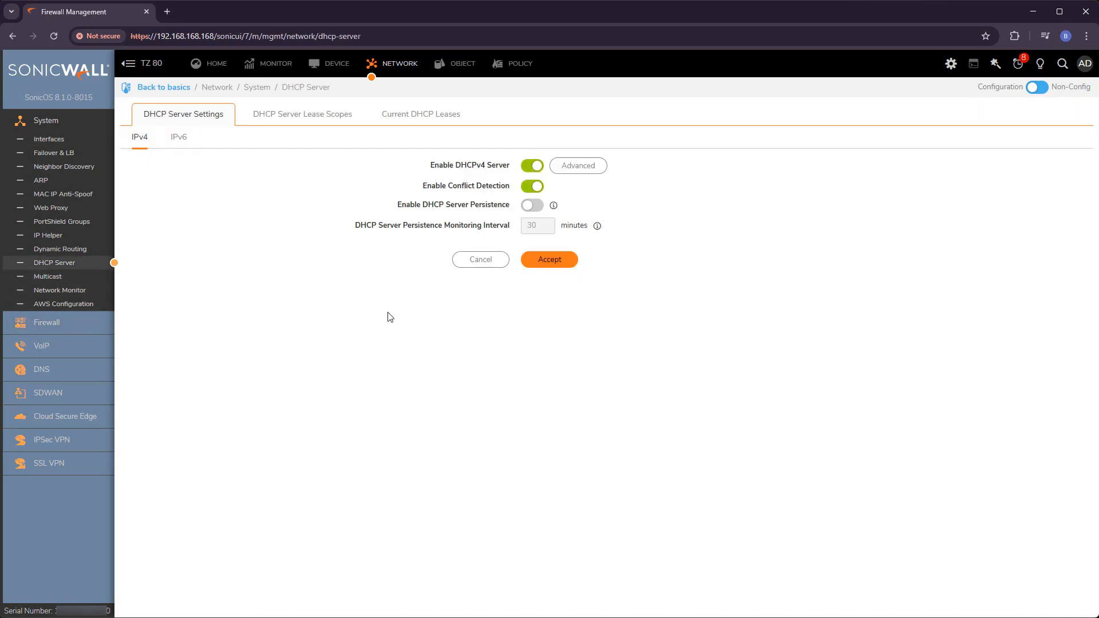
left_click(307, 114)
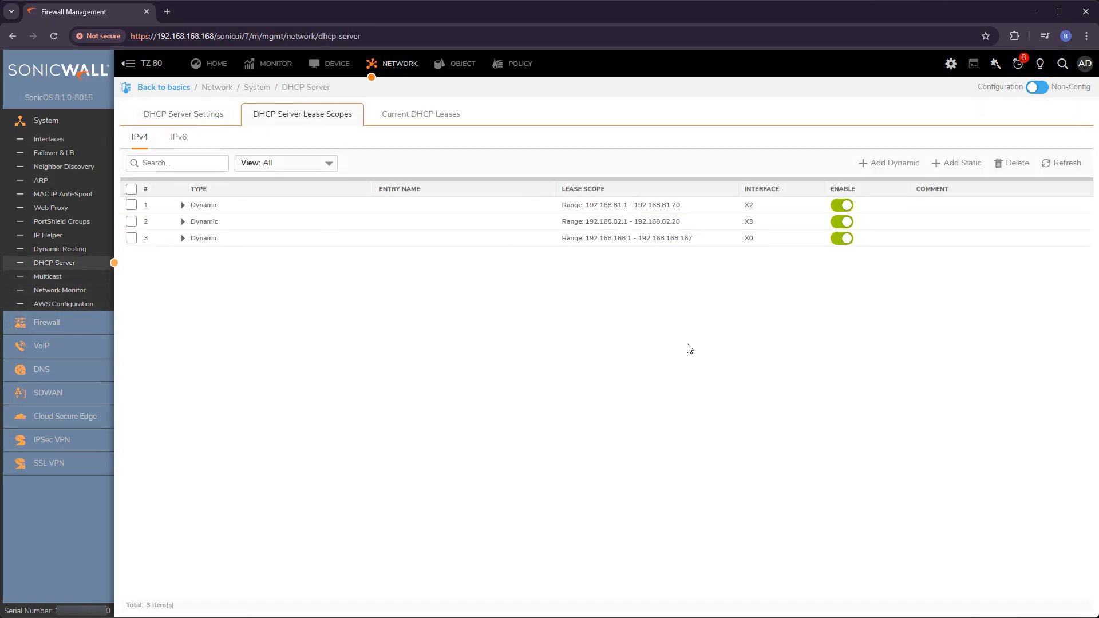
left_click(890, 164)
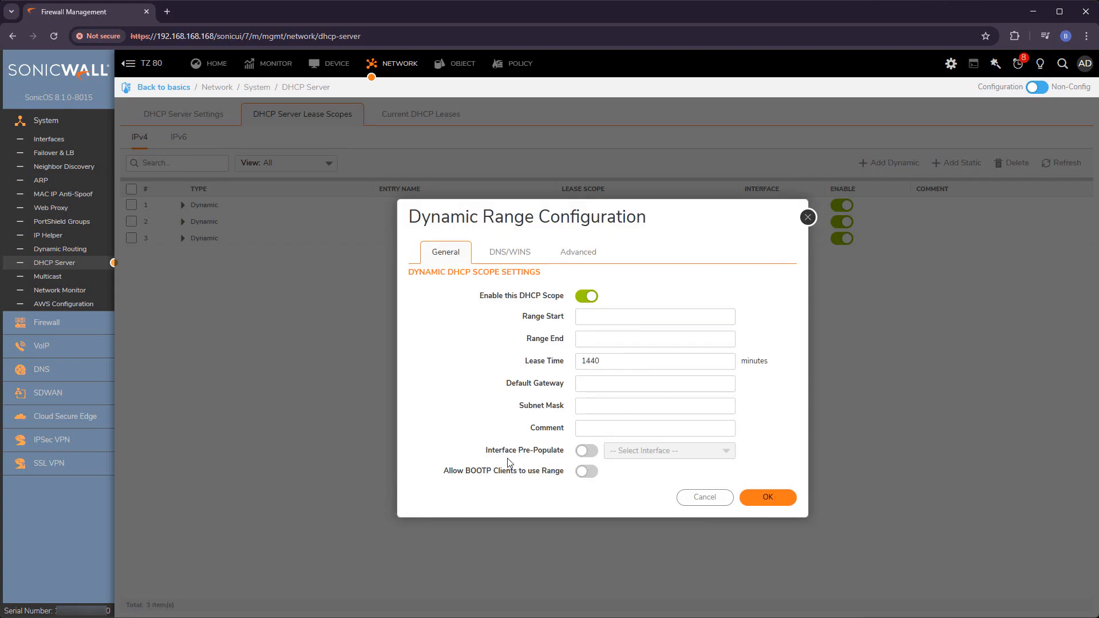
left_click_drag(486, 450, 548, 453)
left_click(567, 451)
left_click(585, 456)
left_click(658, 450)
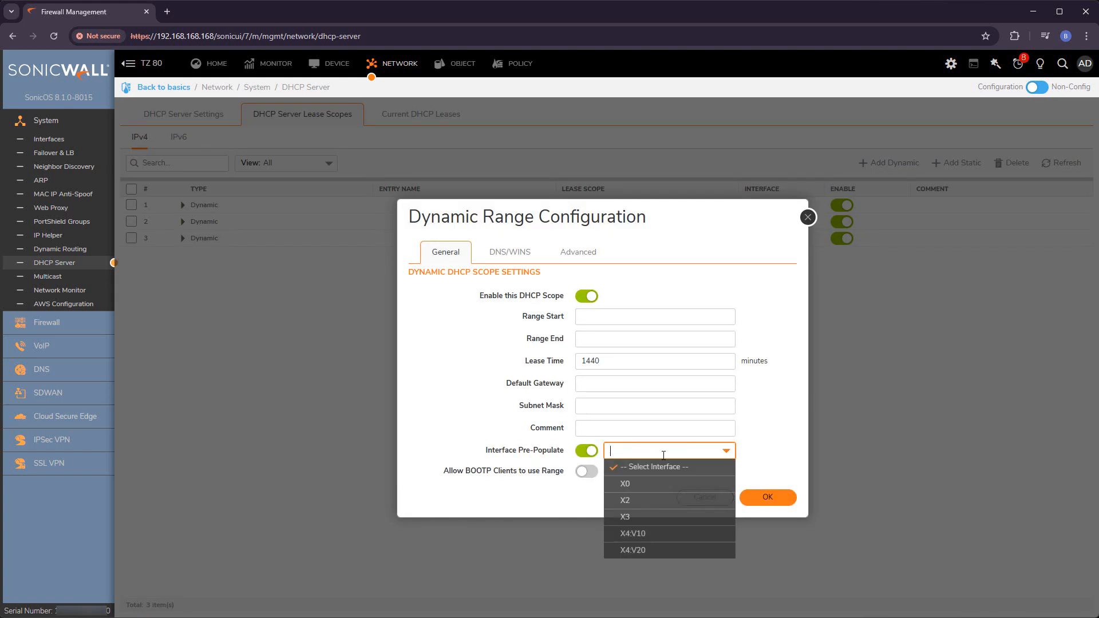
left_click(669, 533)
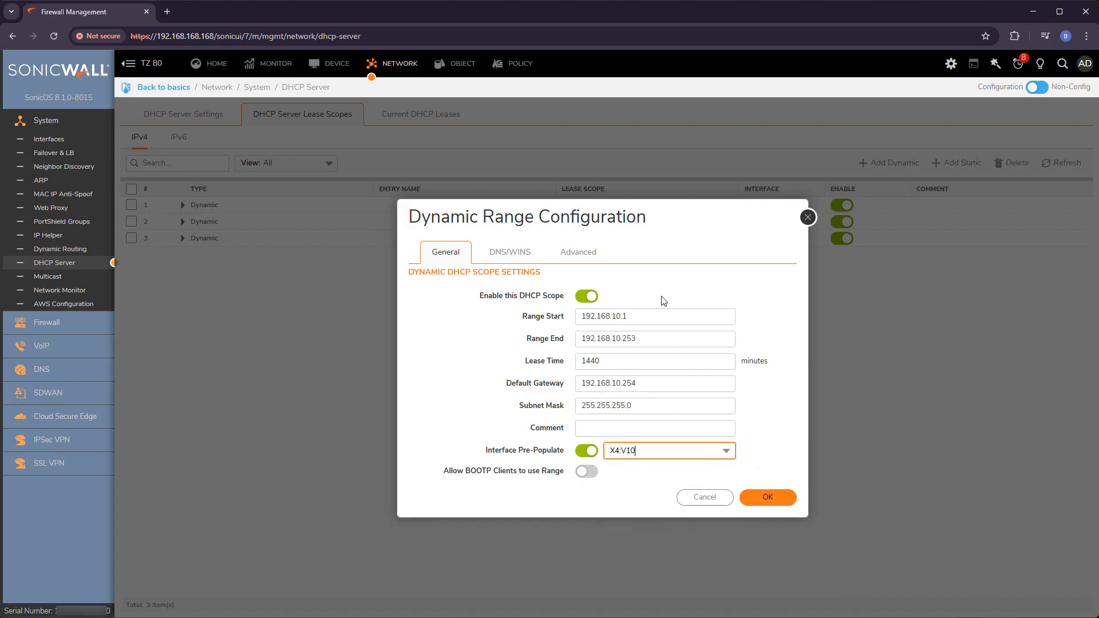
Step: Set the end of the X4:V10 scope's range to 192.168.10.20 and save the scope
left_click(627, 336)
left_click_drag(628, 336, 705, 342)
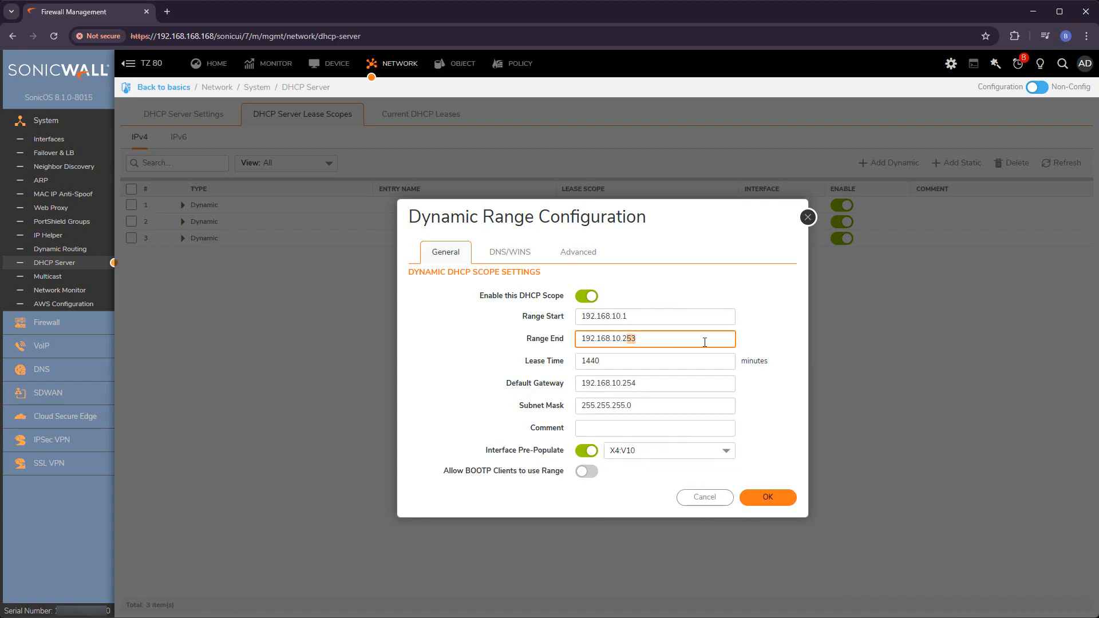
left_click(770, 496)
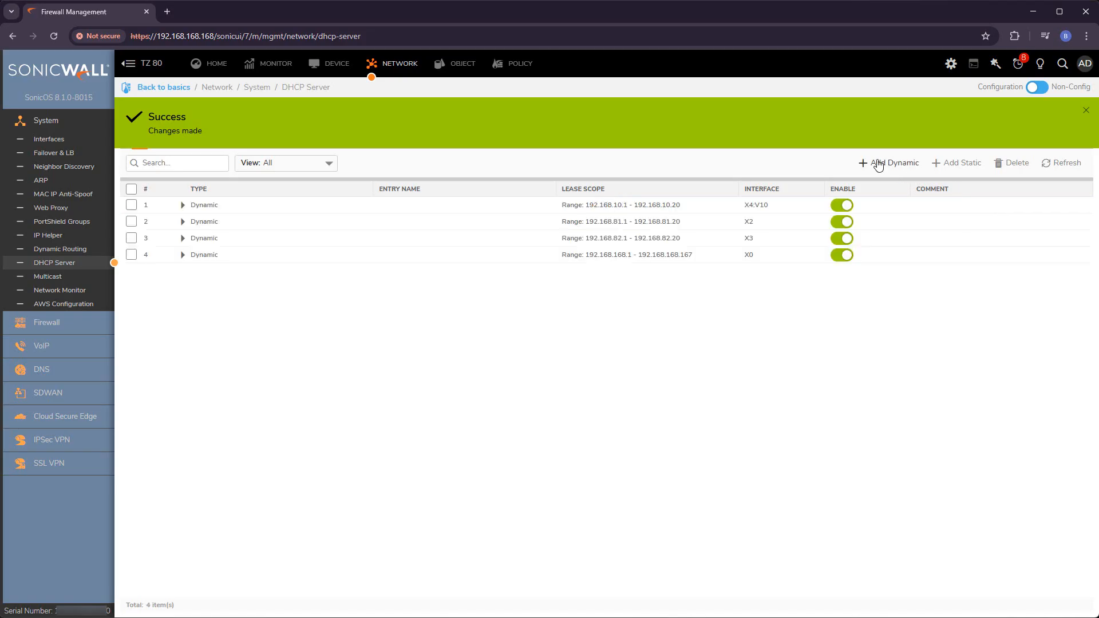
Step: Add a dynamic DHCP scope pre-populated from X4:V20 with range end 192.168.20.20, and return to the interface list
left_click(879, 164)
left_click(587, 450)
left_click(658, 451)
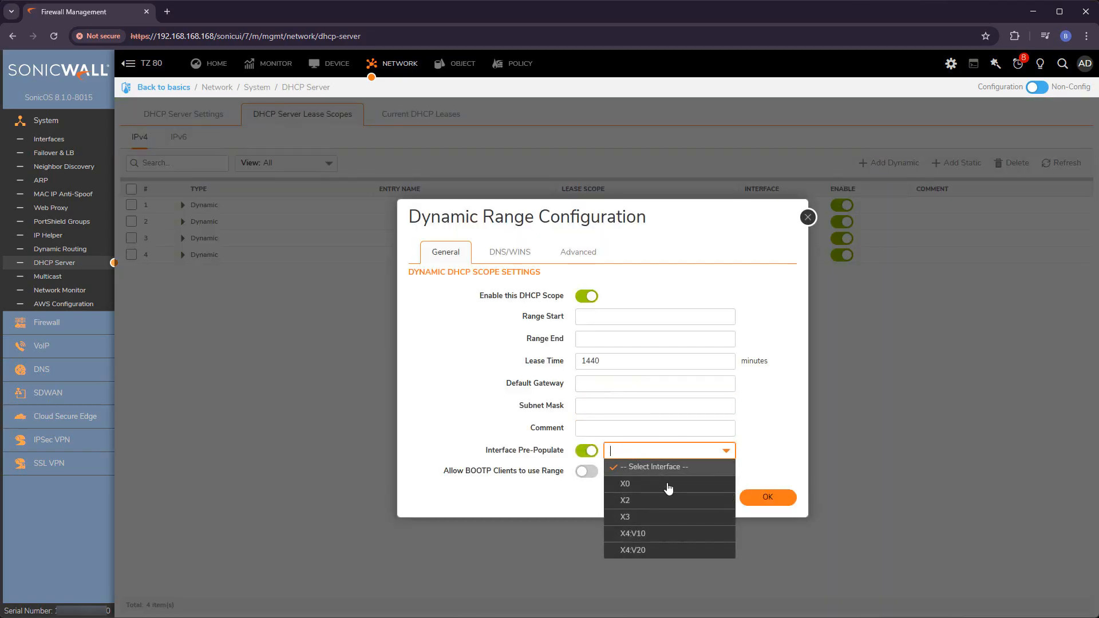
left_click(653, 550)
left_click_drag(627, 339, 701, 338)
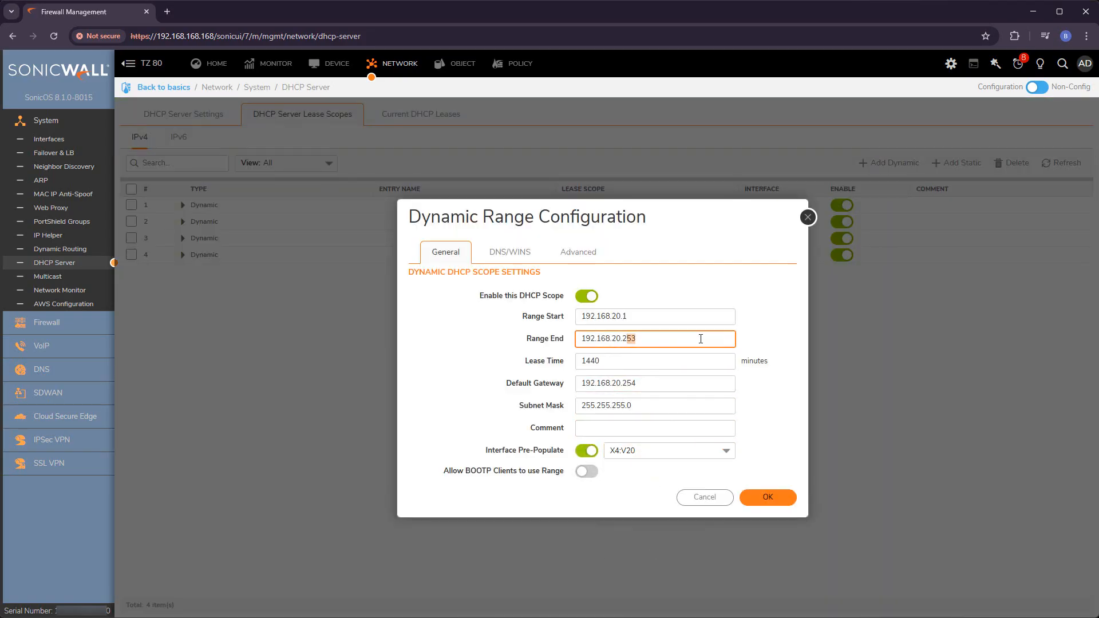
left_click(782, 498)
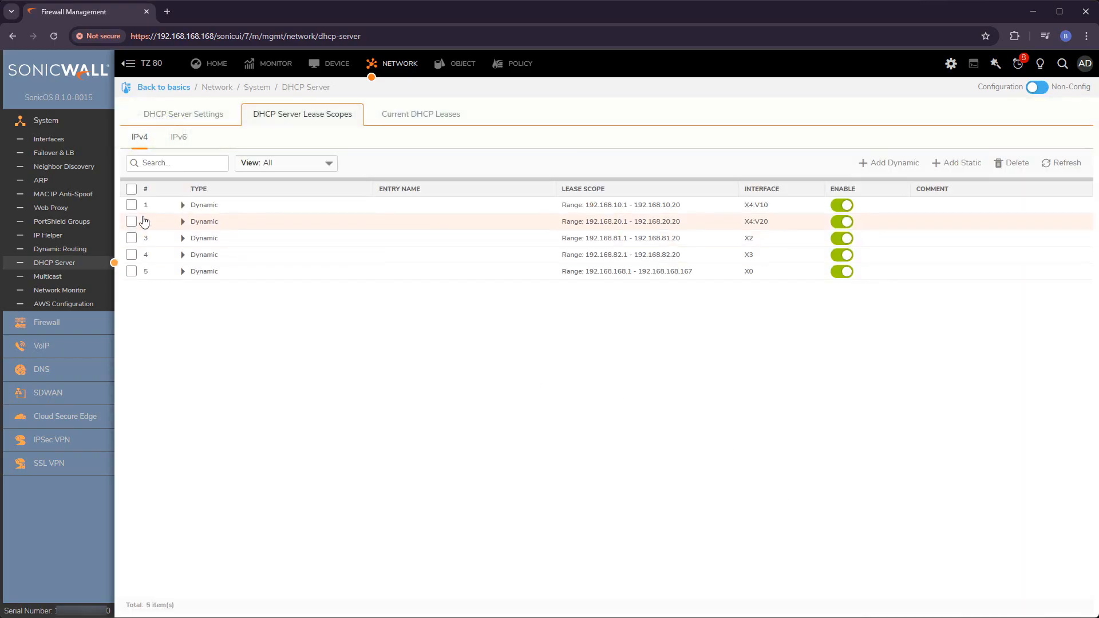
left_click(57, 139)
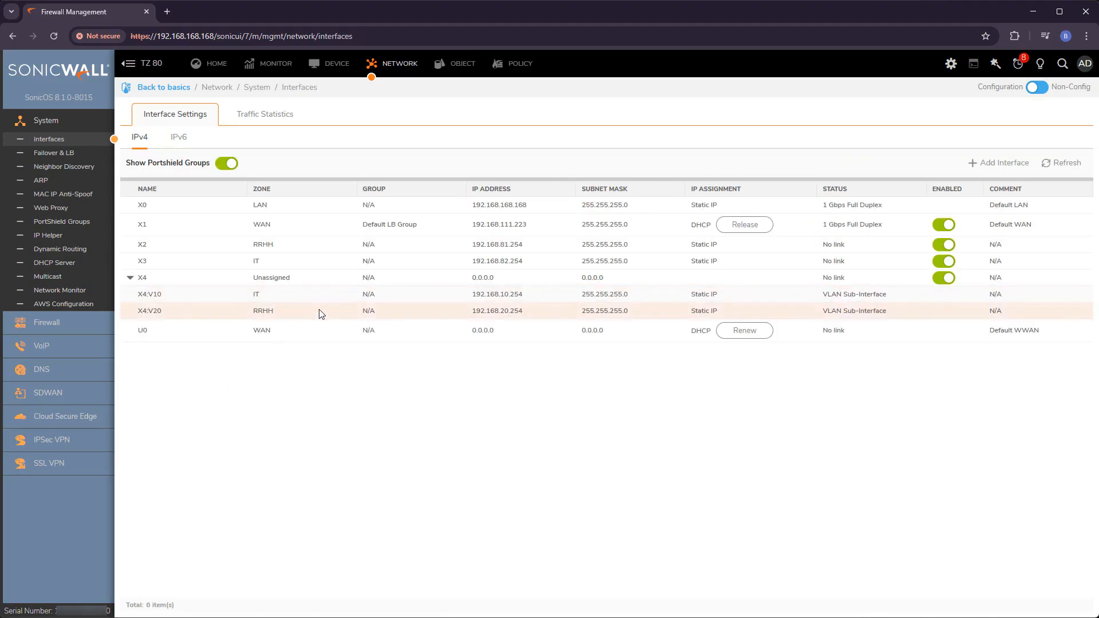
Step: Review port X4 and the names and IP addresses of its sub-interfaces X4:V10 and X4:V20 in the interface list
double_click(142, 279)
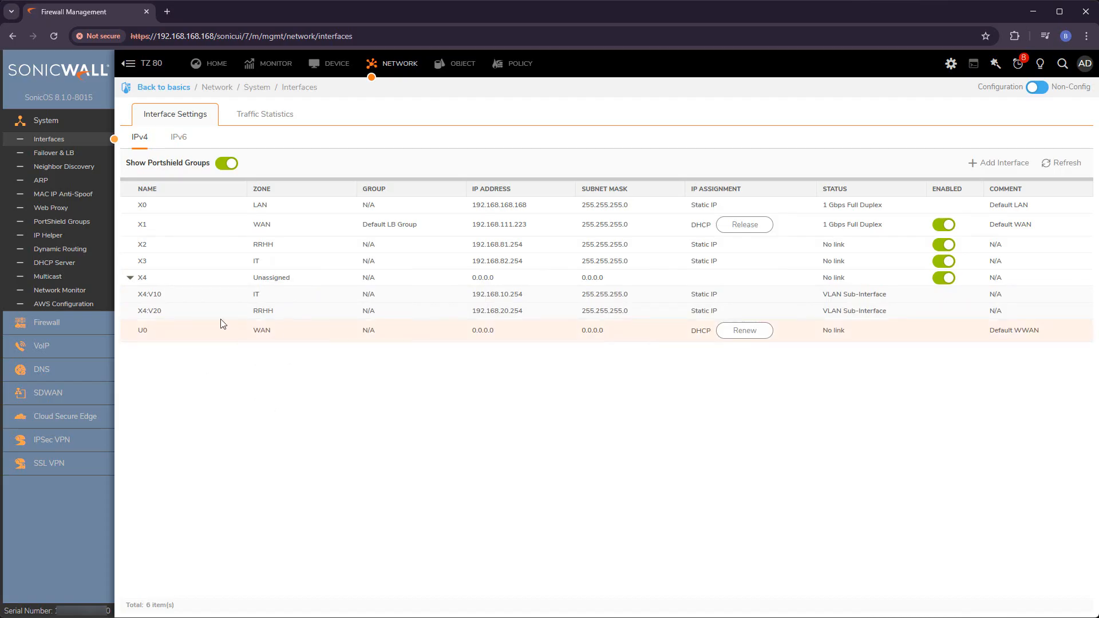
double_click(179, 299)
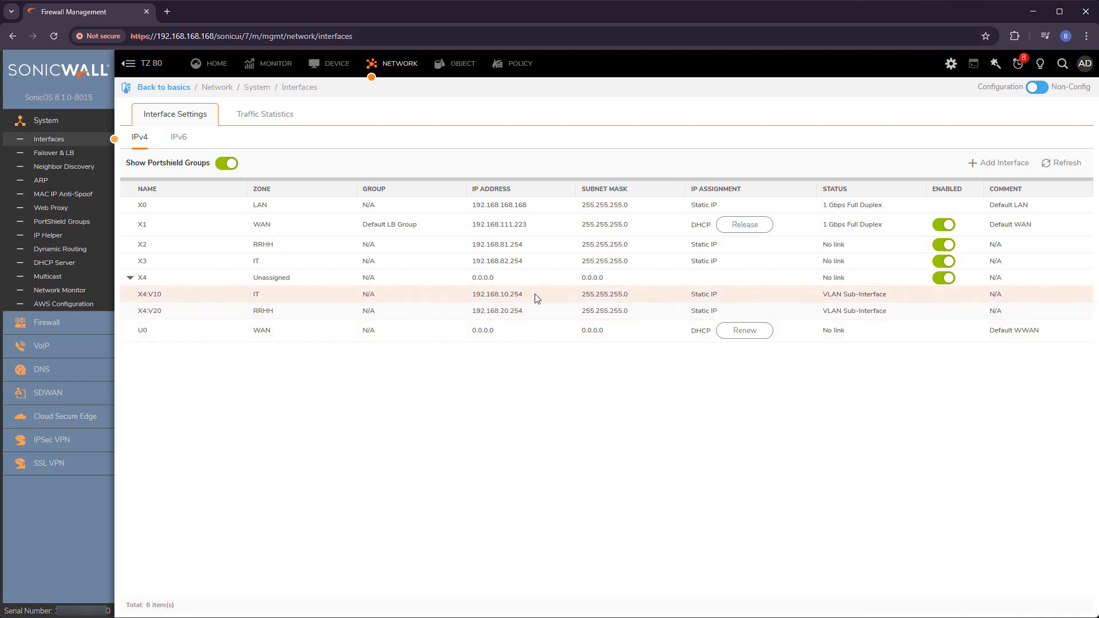
double_click(515, 296)
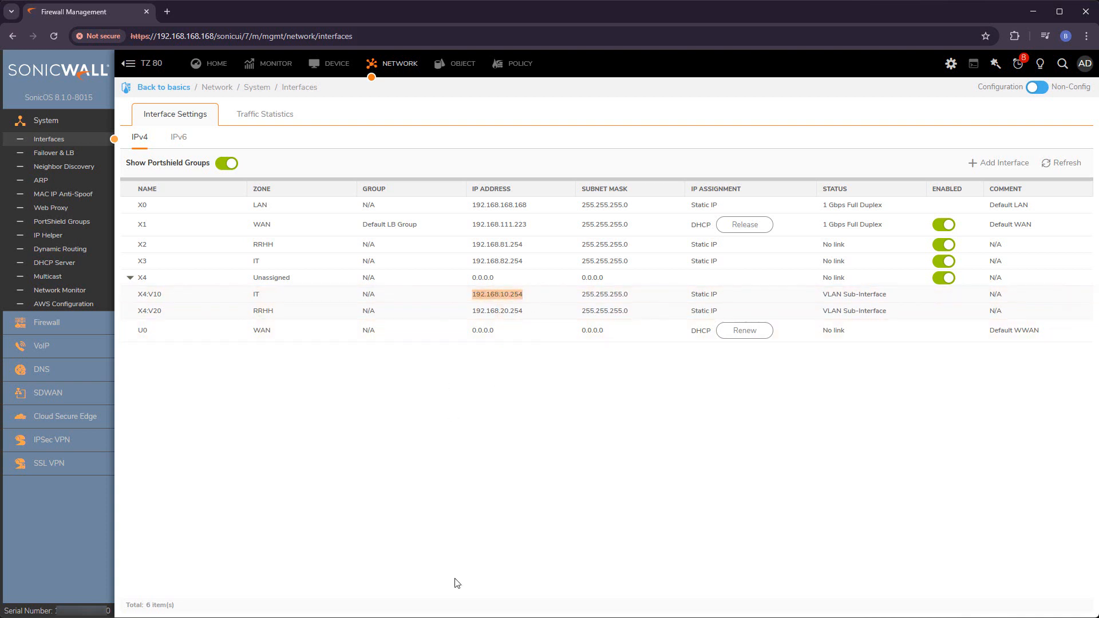
left_click(169, 315)
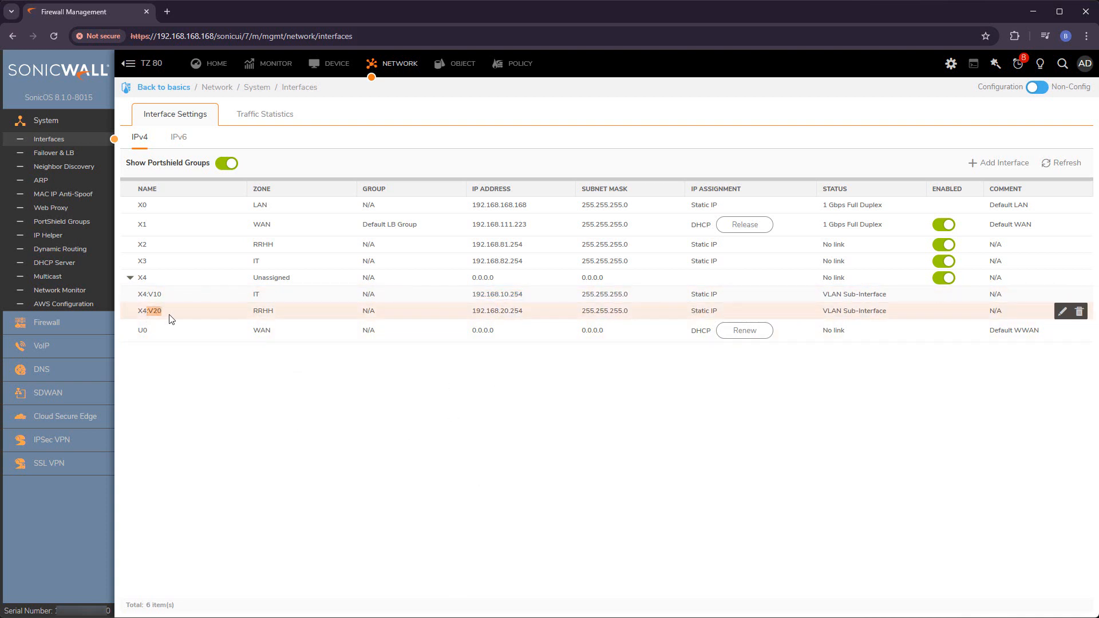
double_click(515, 311)
left_click(534, 475)
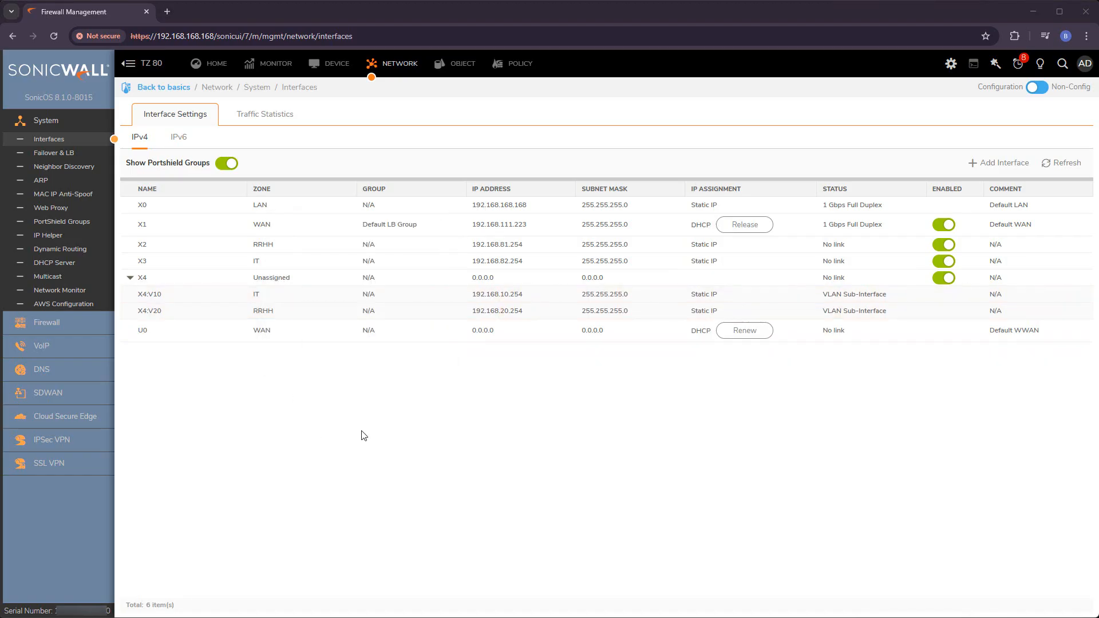
Step: Check the member interfaces of each zone in the zone objects list, and open the device's system dashboard
mouse_move(654, 285)
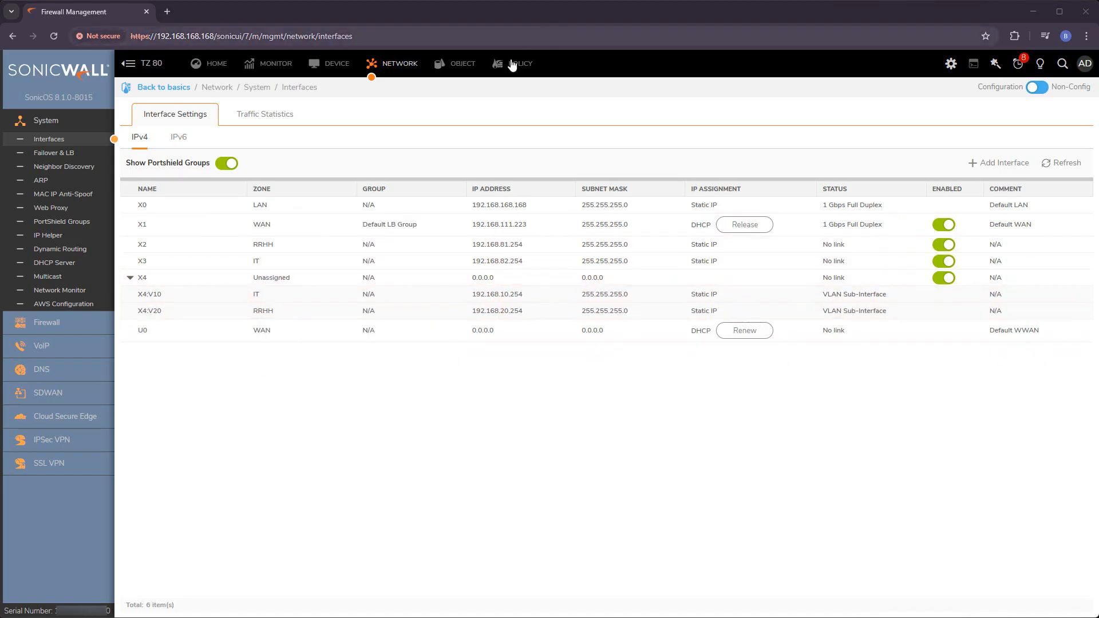
left_click(466, 63)
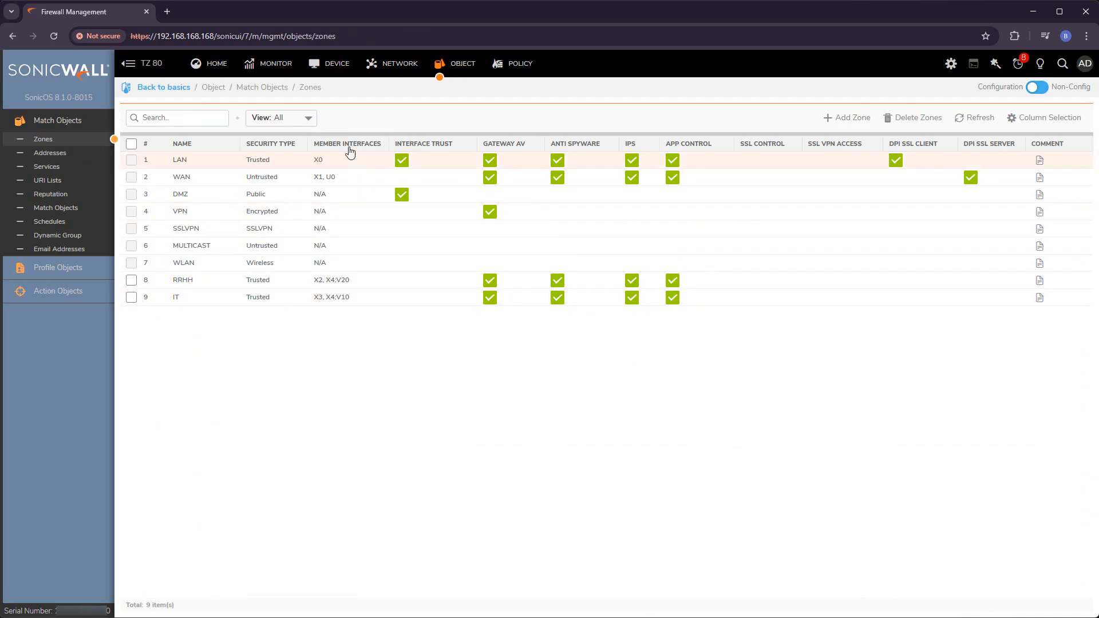
left_click(282, 65)
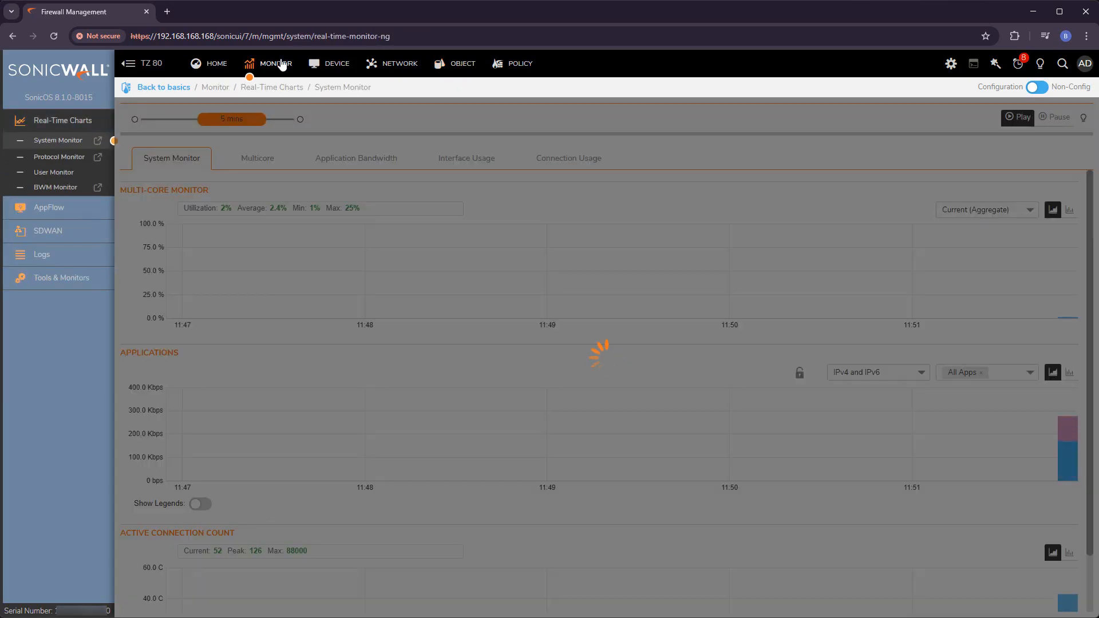
left_click(208, 65)
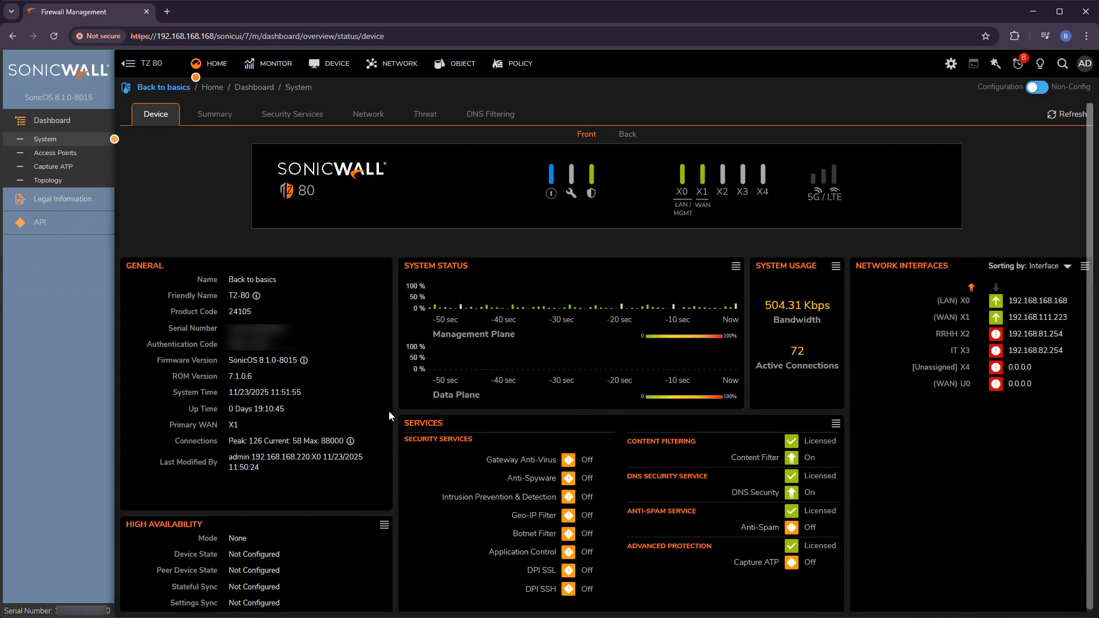